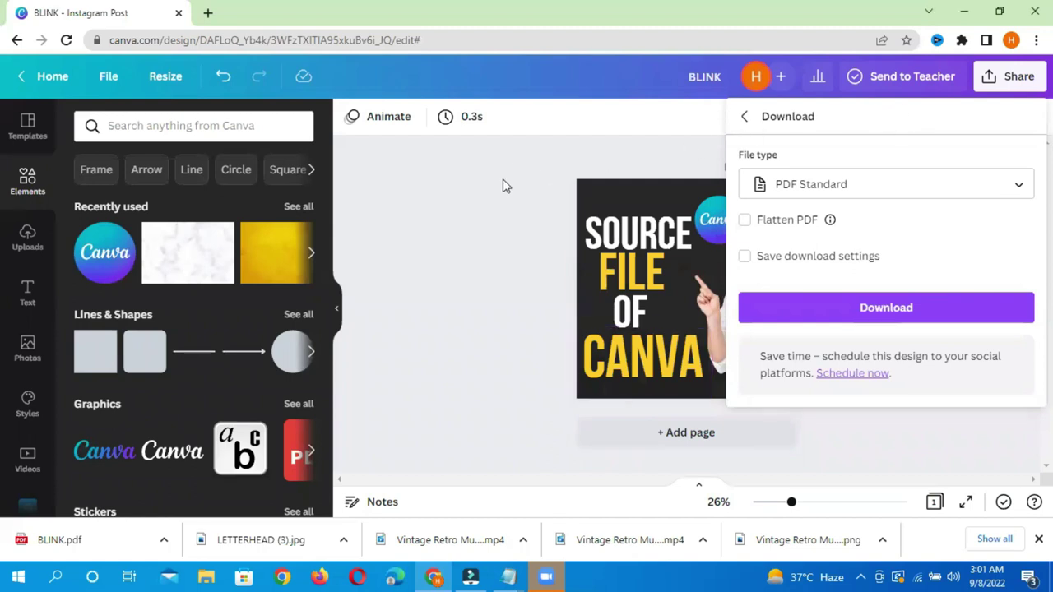
Step: Back out of Canva's Download panel and close the Share panel
left_click(744, 116)
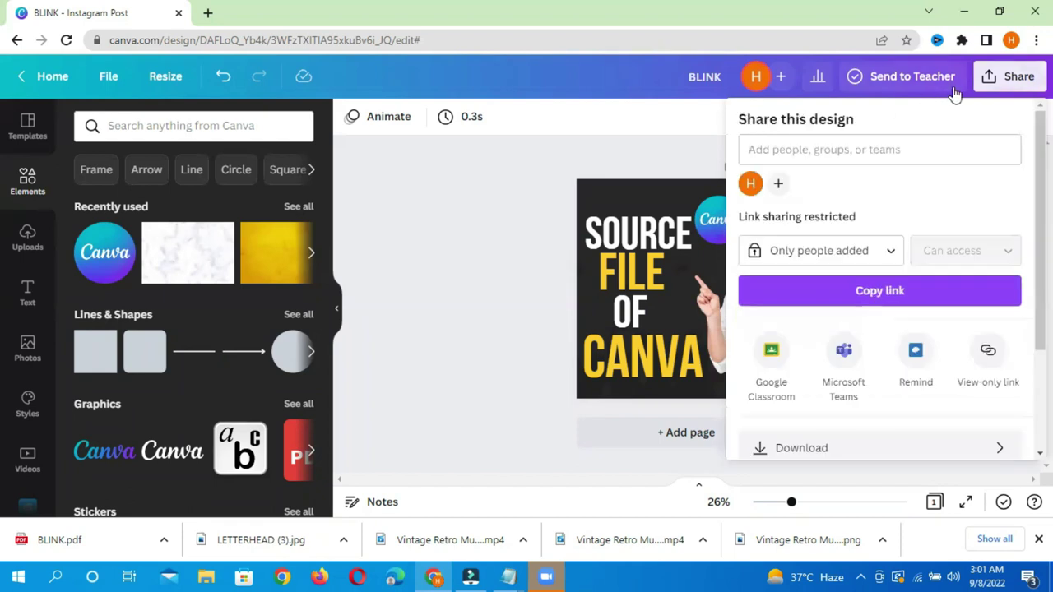
left_click(987, 92)
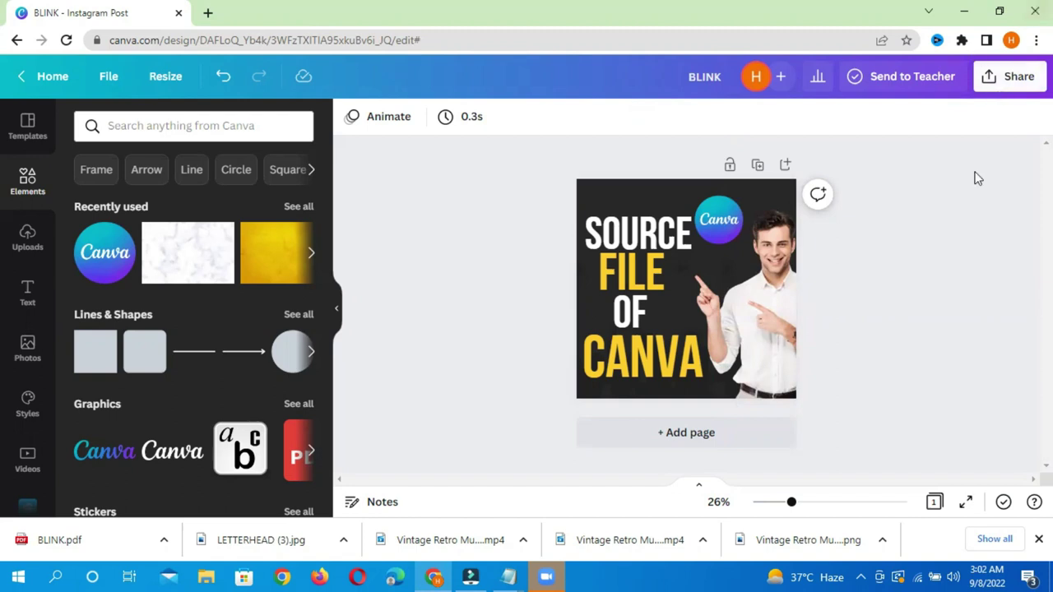
Step: Set the Canva design's download file type to PDF Standard, then open a new browser tab
left_click(1000, 78)
scroll(813, 356, "down", 3)
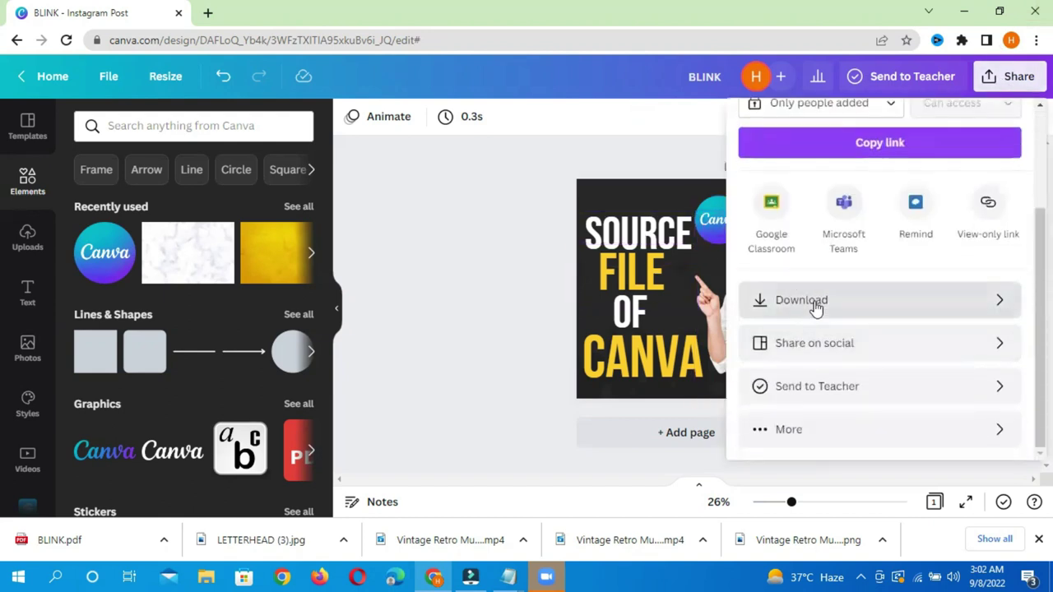
left_click(814, 303)
left_click(810, 189)
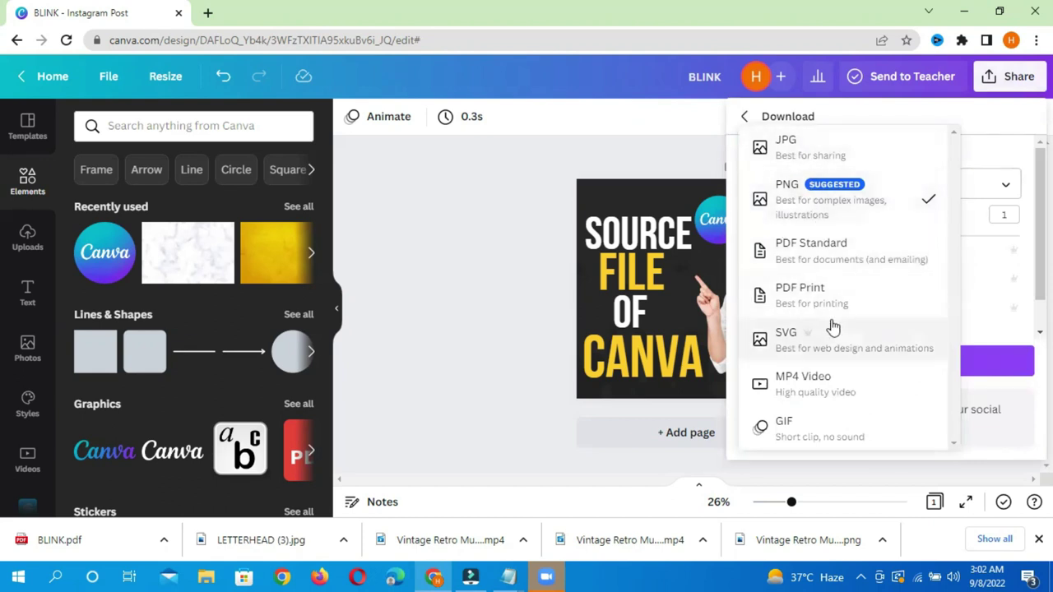
left_click(818, 257)
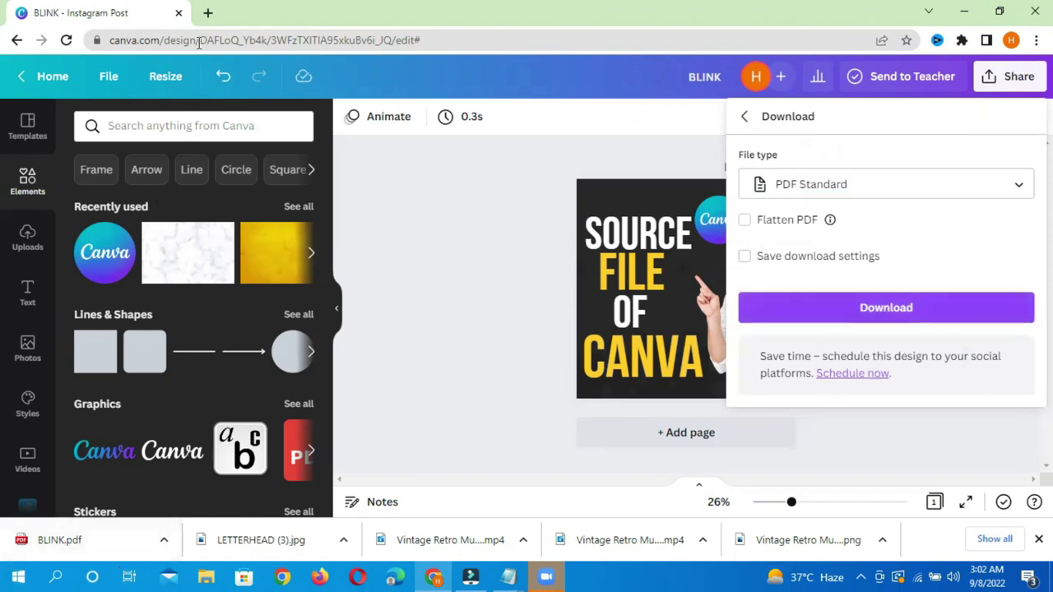
left_click(207, 13)
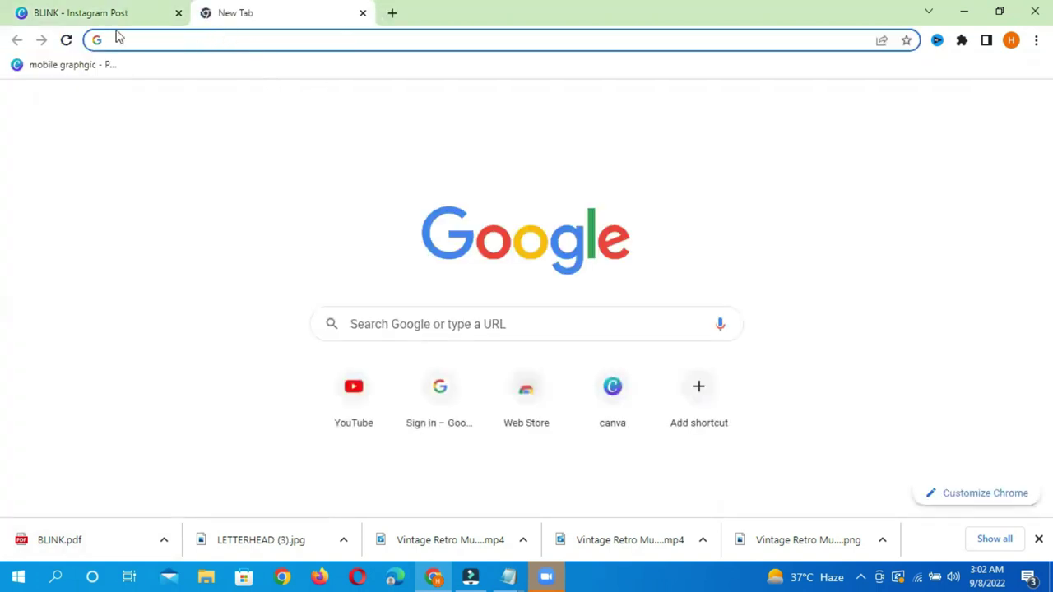
Step: Back in the Canva tab, select the SOURCE heading and the man's photo
left_click(93, 8)
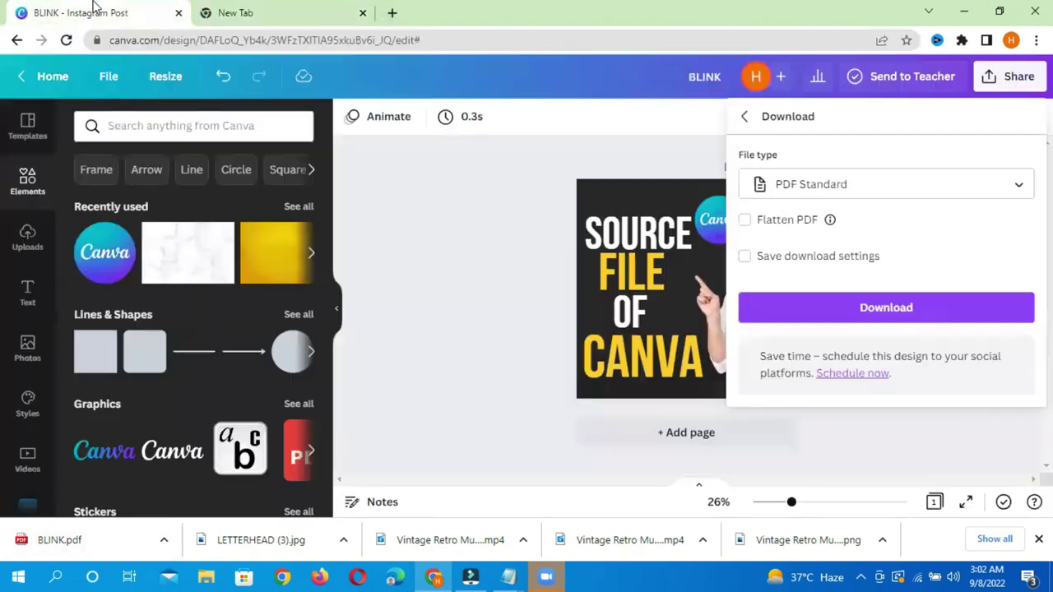
left_click(662, 230)
left_click(711, 331)
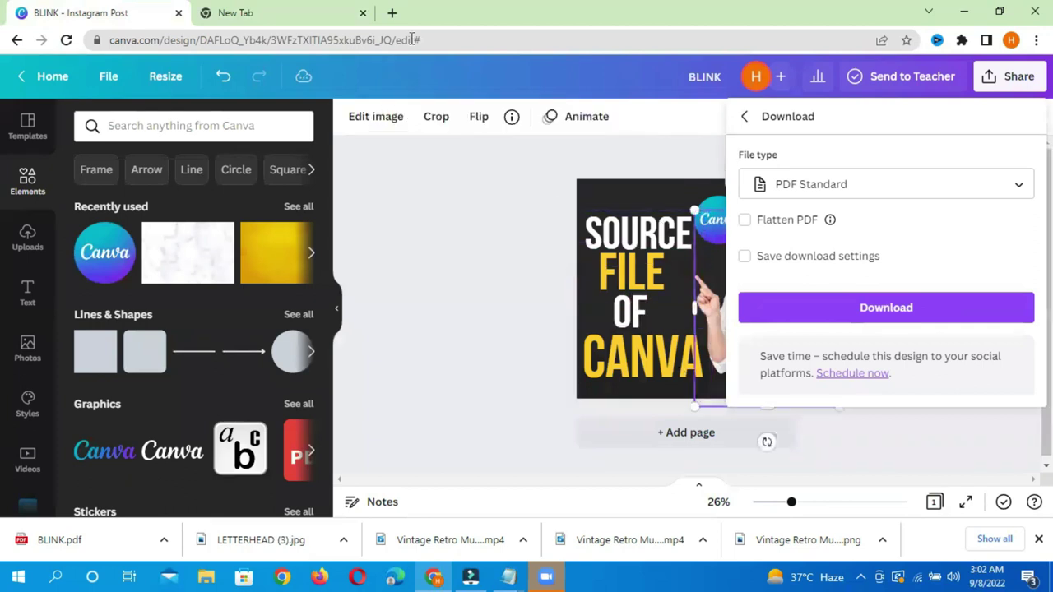
Step: Search Google for Photopea in the new tab and show BLINK.pdf in its folder
key("ctrl+Tab")
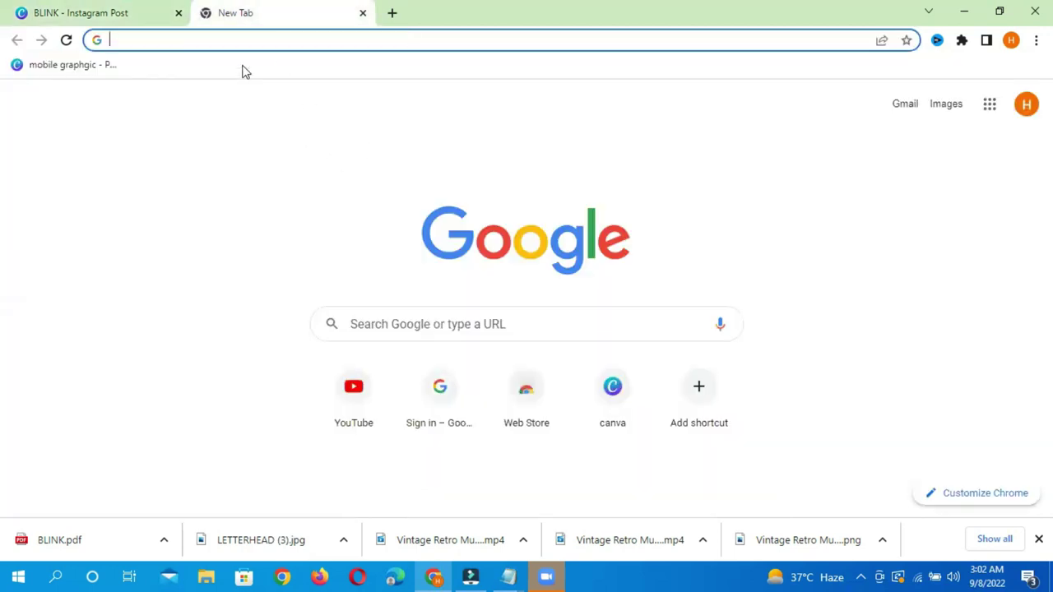
type("PHOT")
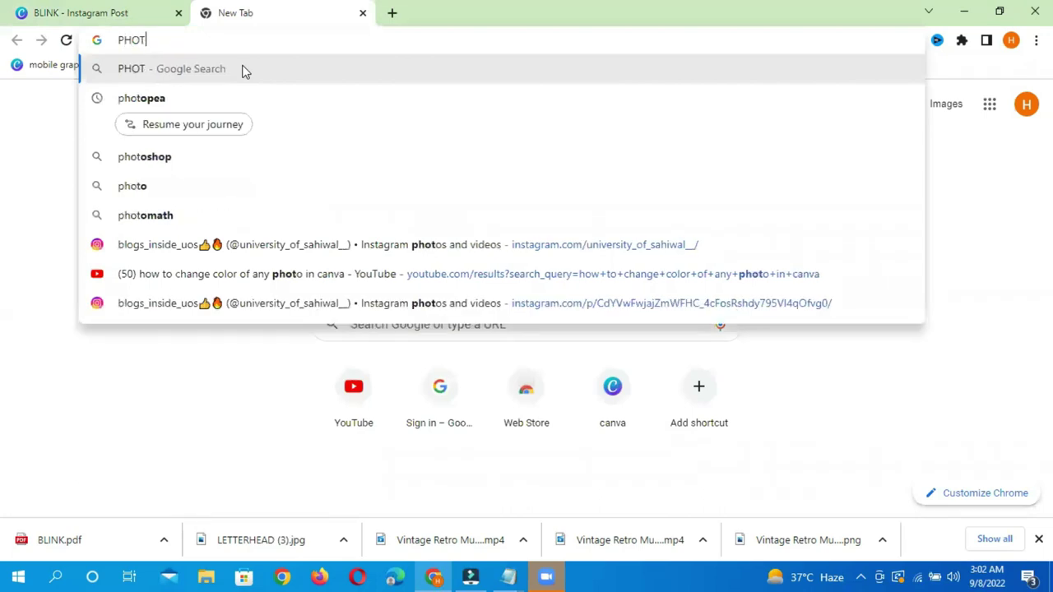
left_click(170, 99)
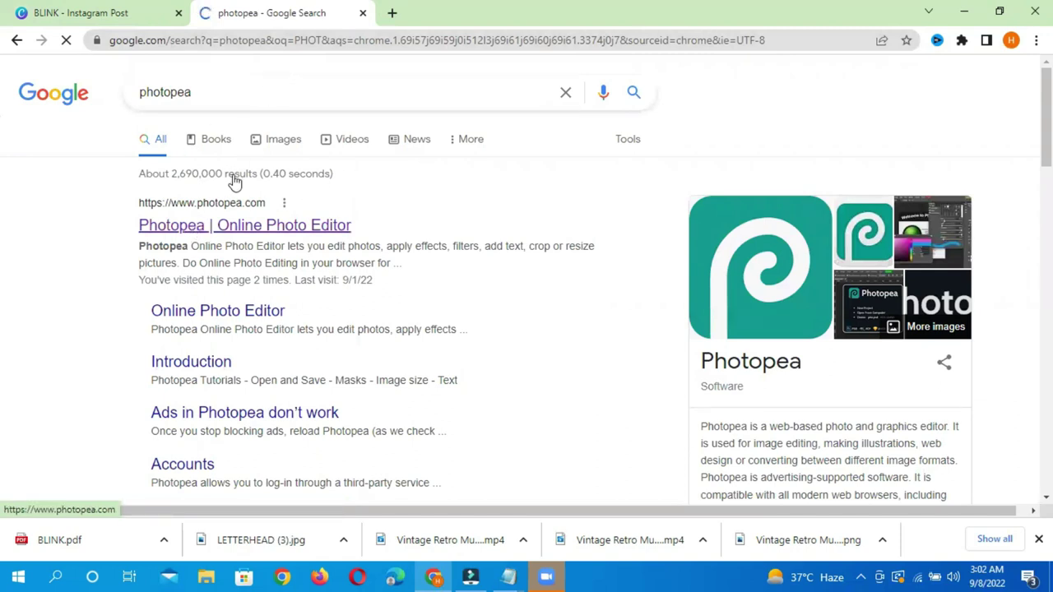
left_click(163, 546)
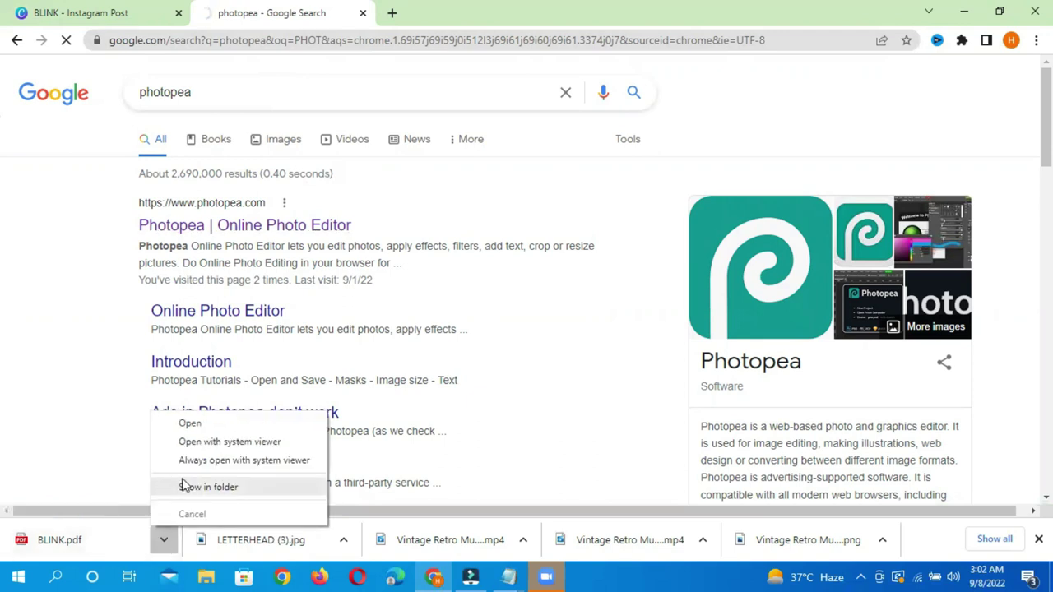
left_click(194, 491)
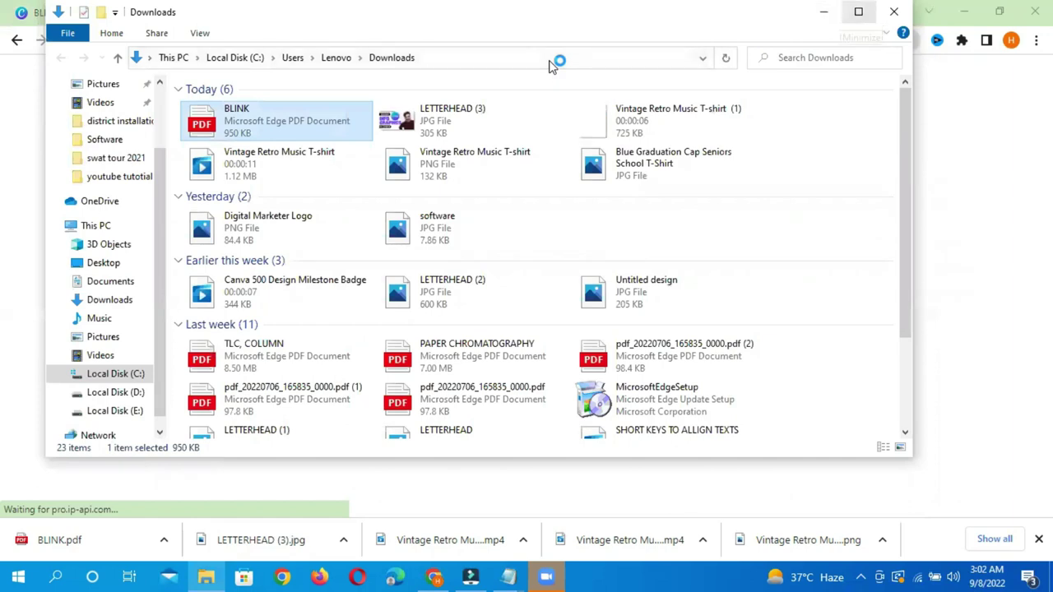
Step: Leave the Downloads folder showing BLINK.pdf and return to the Photopea tab
key("alt+Tab")
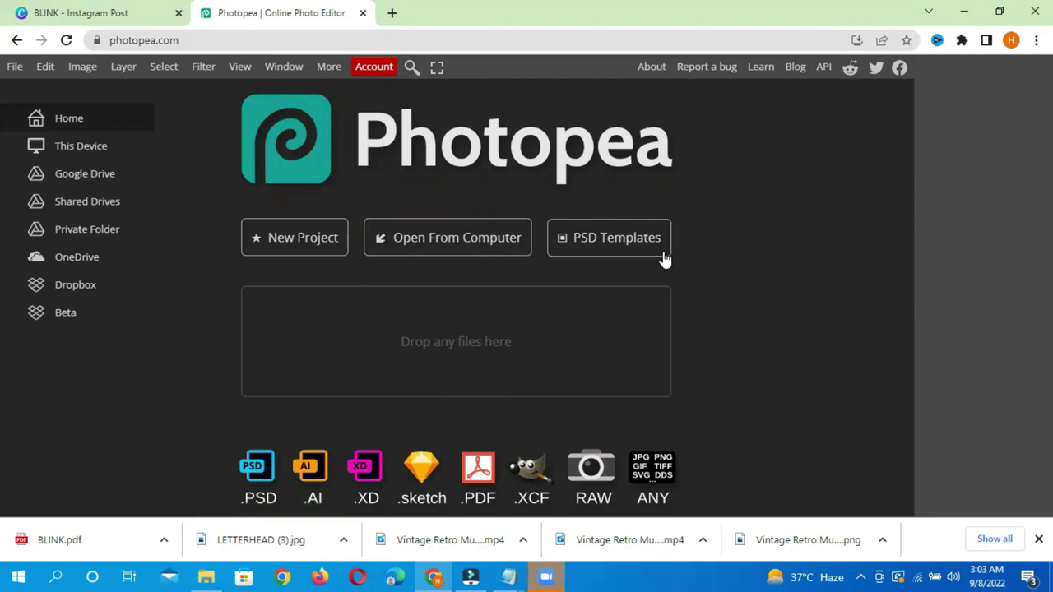
Step: Drop BLINK.pdf from the download bar into Photopea, opening it as layered BLINK-pdf.psd
left_click_drag(64, 541, 465, 344)
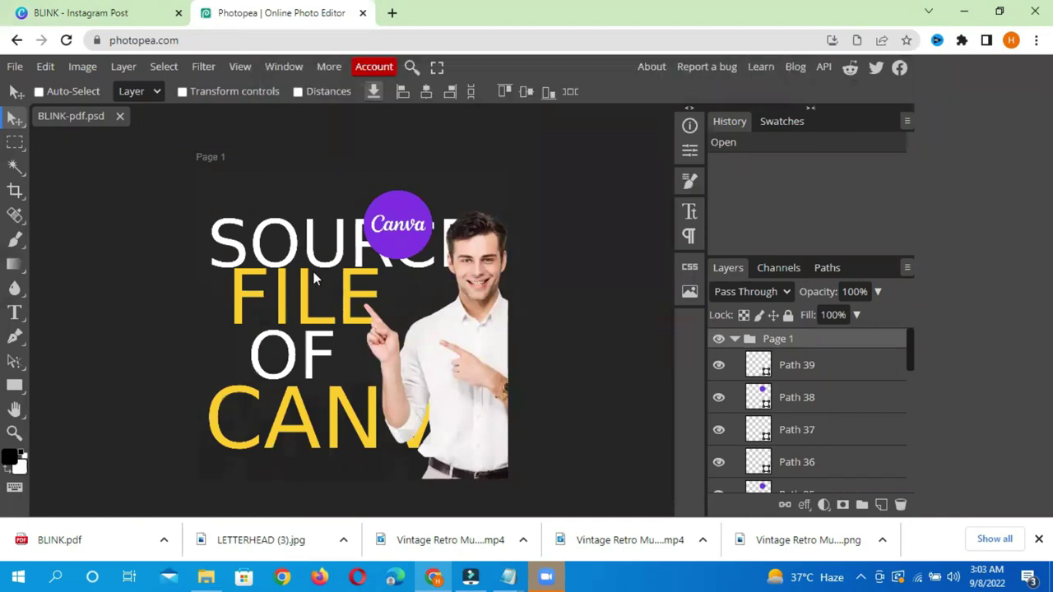
Step: Nudge the artwork slightly left, then hide Path 39–36 and both Mask groups
left_click_drag(379, 280, 361, 283)
left_click(718, 365)
left_click(719, 399)
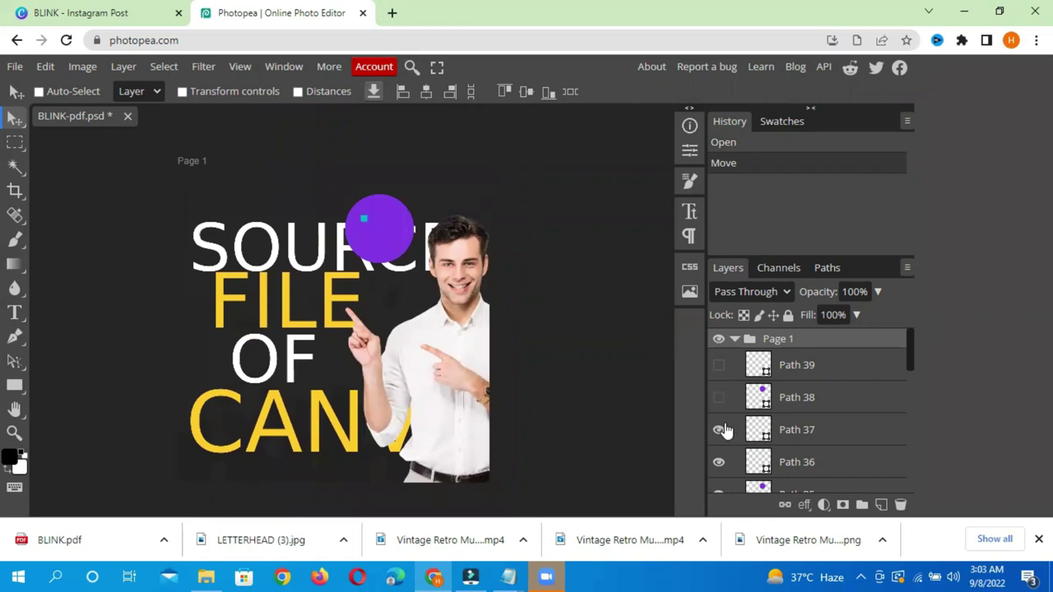
left_click(718, 429)
left_click(718, 461)
scroll(721, 457, "down", 4)
scroll(716, 391, "down", 3)
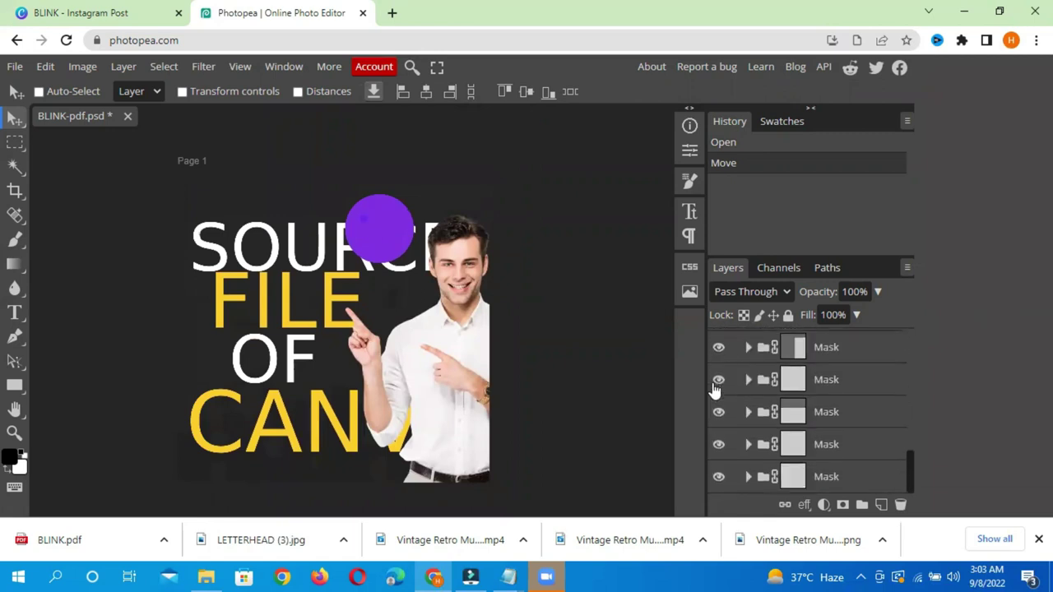
scroll(722, 387, "up", 2)
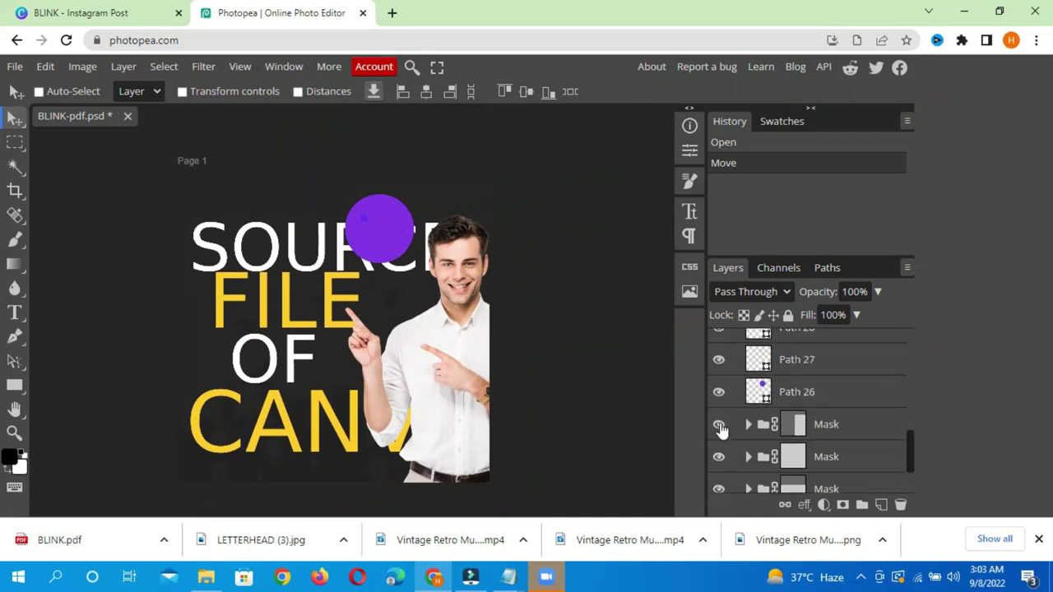
left_click(718, 423)
left_click(718, 457)
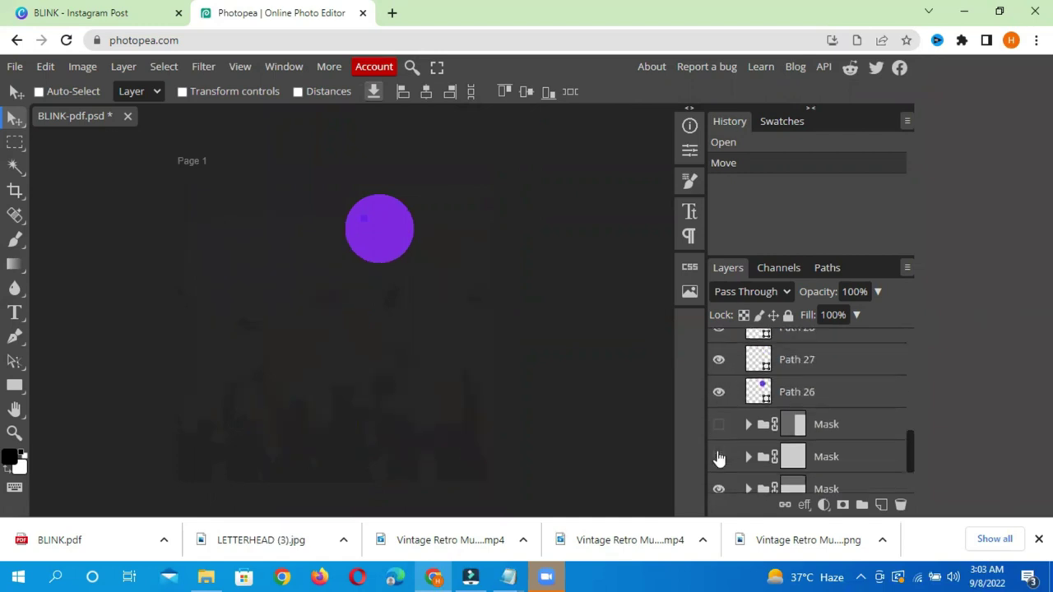
Step: Make the text and photo Mask groups and Path 36–39 layers visible again
left_click(718, 456)
left_click(718, 424)
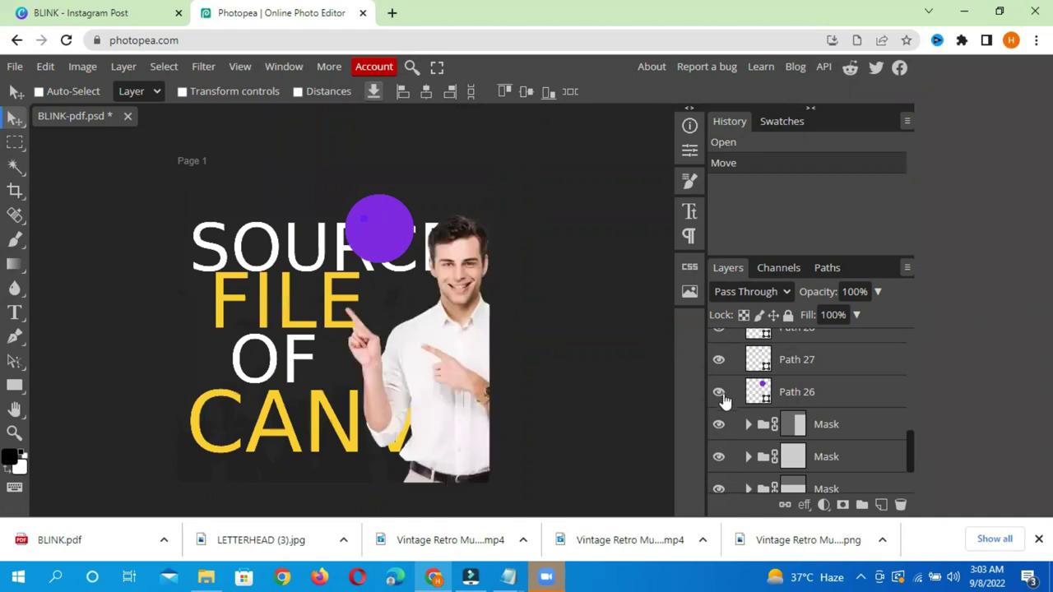
scroll(722, 395, "up", 4)
scroll(720, 411, "up", 4)
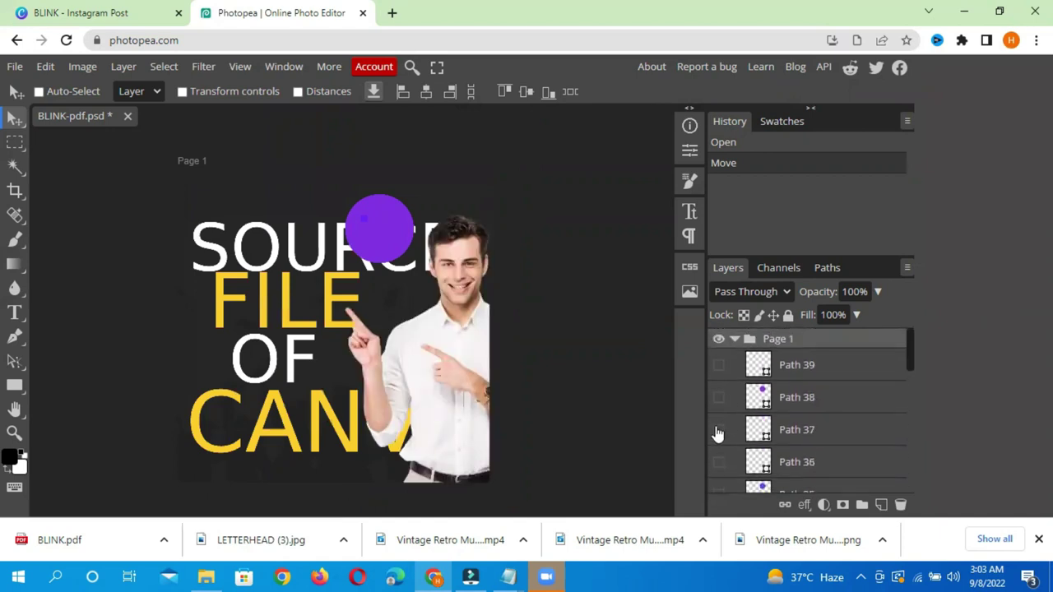
scroll(716, 423, "down", 2)
left_click(717, 384)
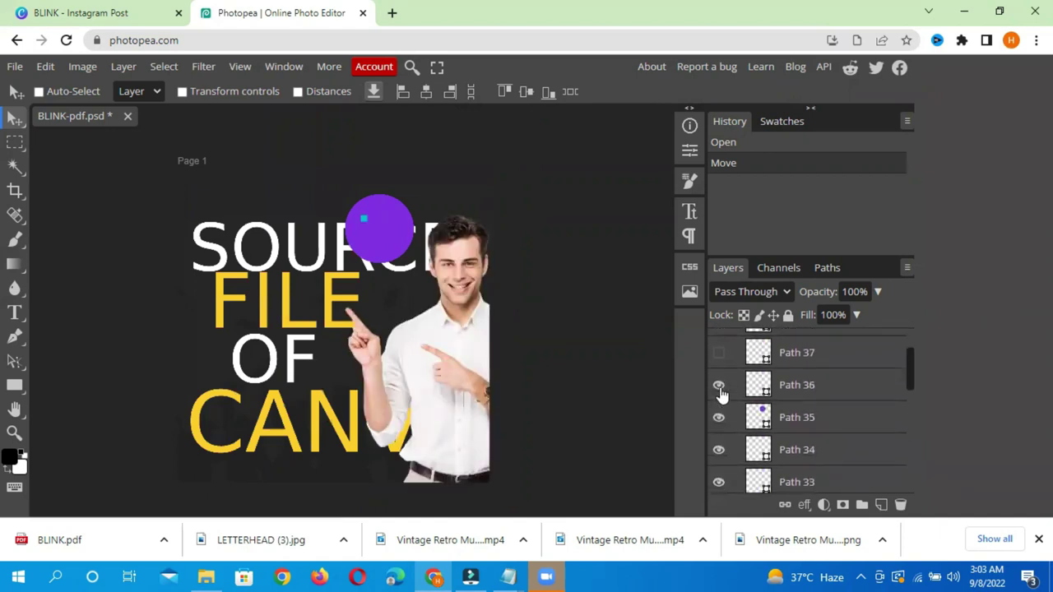
left_click(719, 352)
scroll(715, 411, "up", 2)
left_click(718, 397)
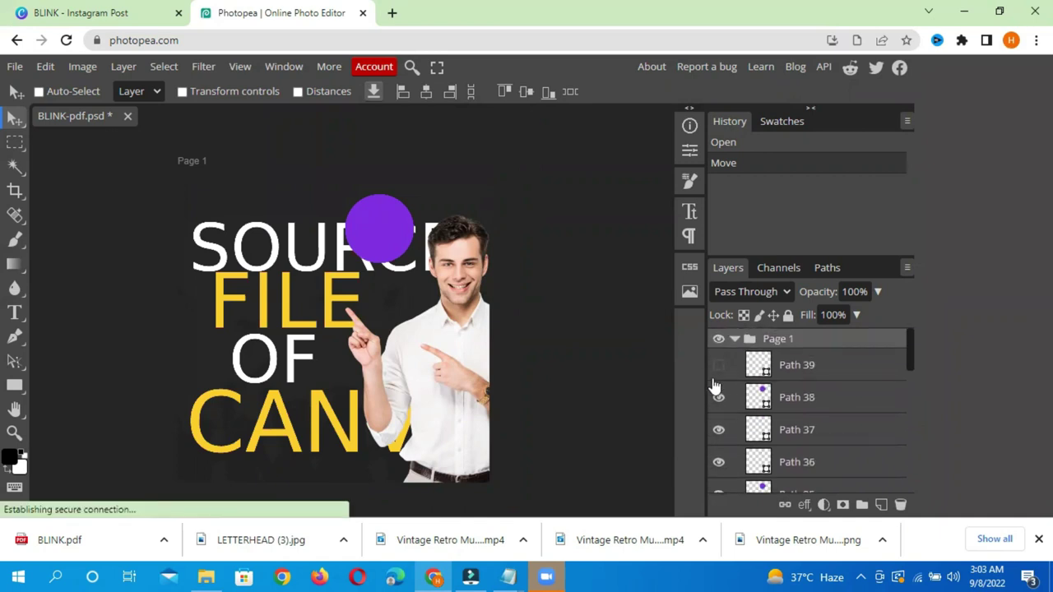
left_click(718, 366)
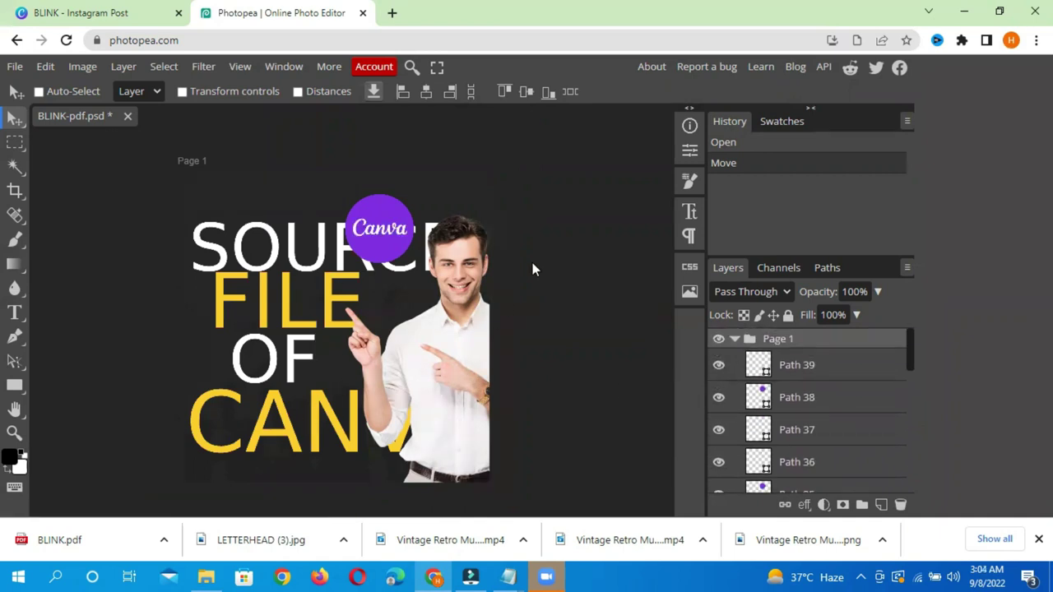
Step: Choose File > Save as PSD to get a Save As dialog for BLINK-pdf
left_click(12, 68)
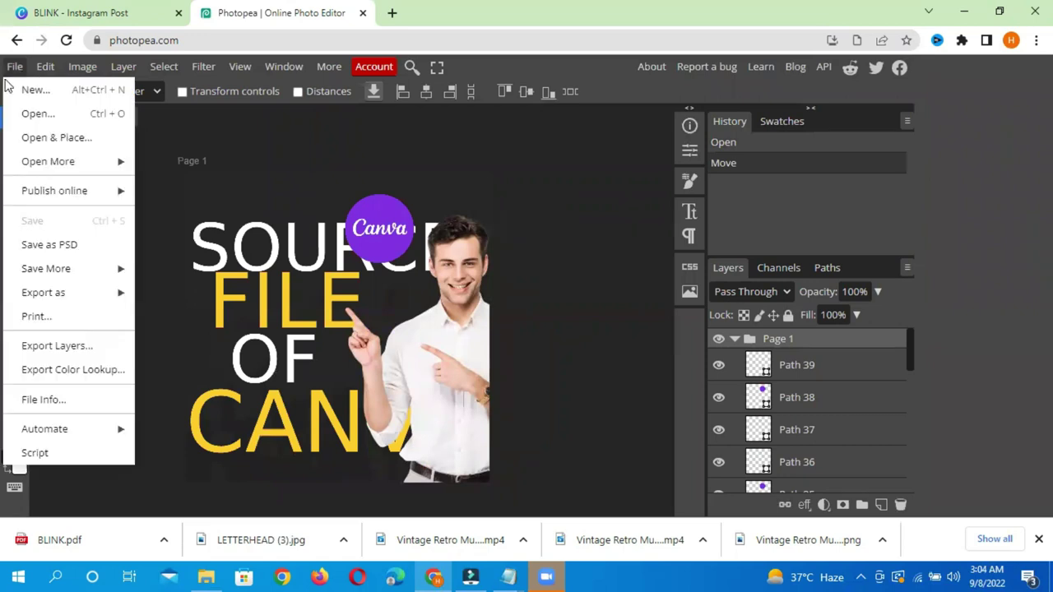
left_click(60, 247)
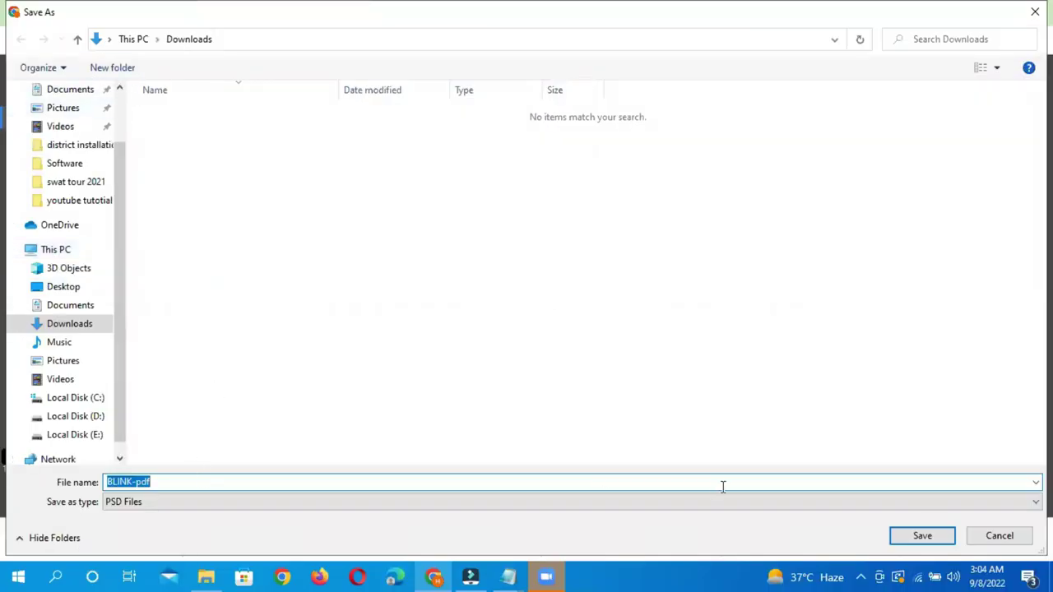
Step: Confirm saving BLINK-pdf as a PSD file in the Downloads folder
left_click(921, 536)
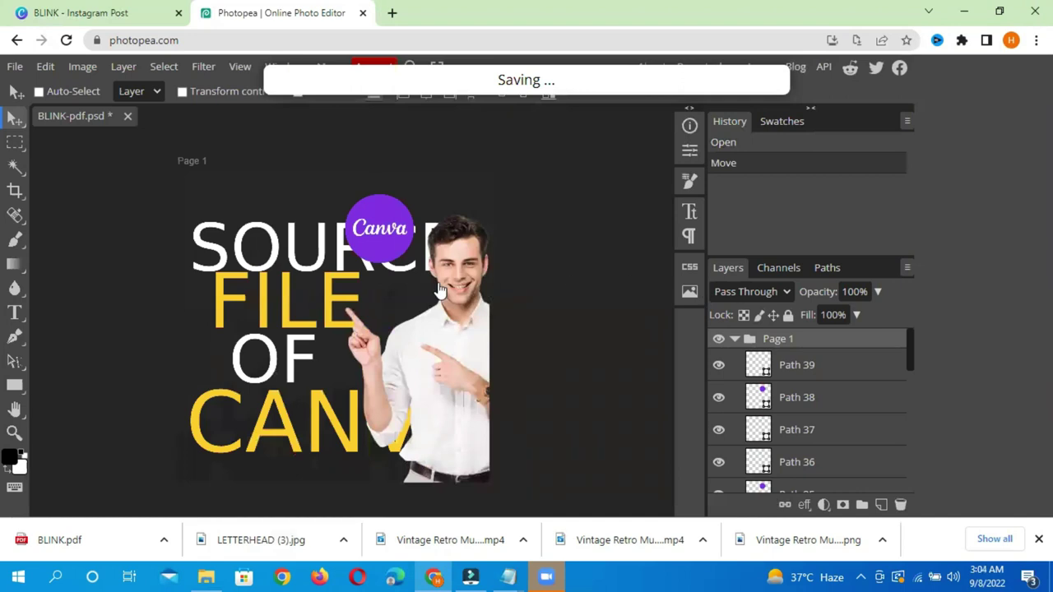